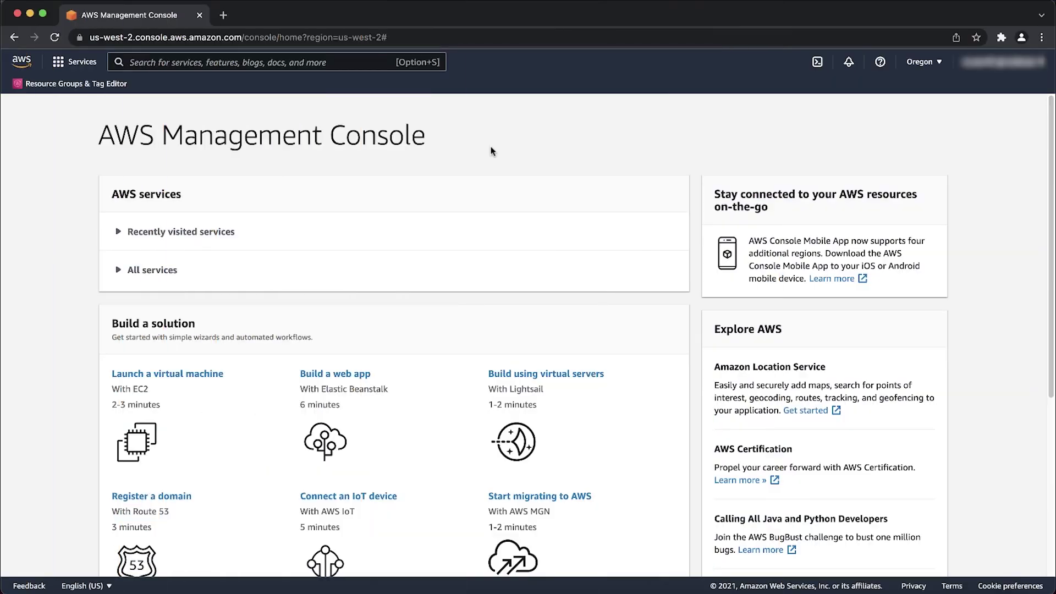
# Change the console's active region to US East (N. Virginia) using the region selector
pyautogui.click(912, 74)
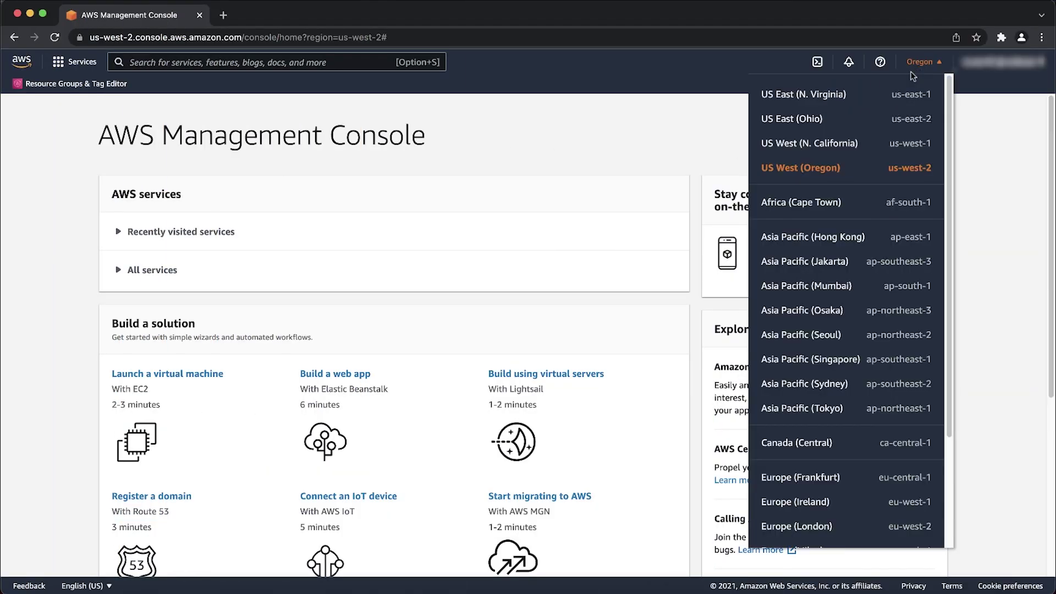
pyautogui.click(830, 101)
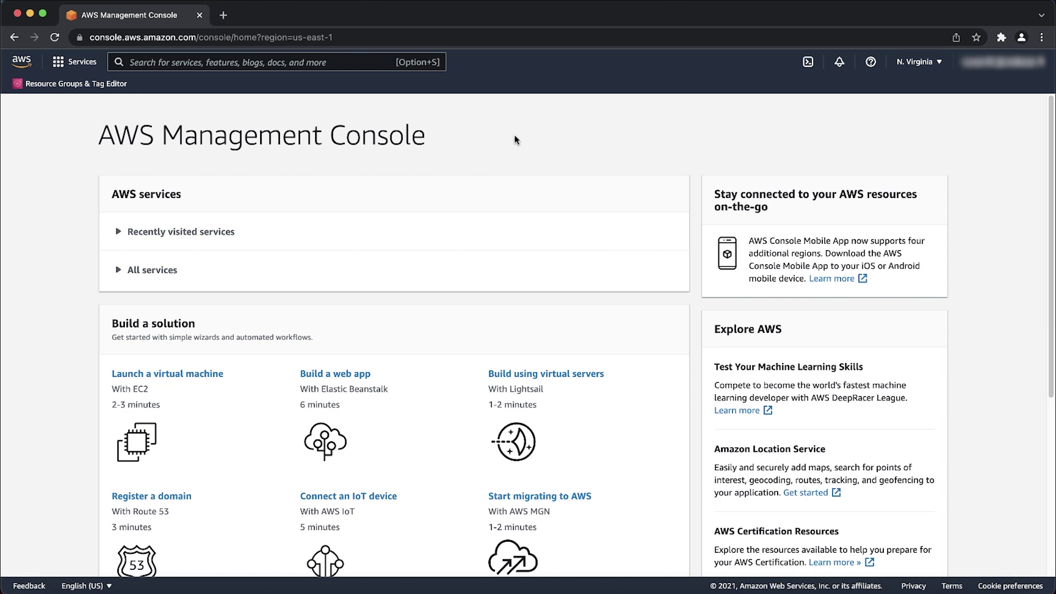
pyautogui.hotkey('alt', 's')
pyautogui.write('Workspaces')
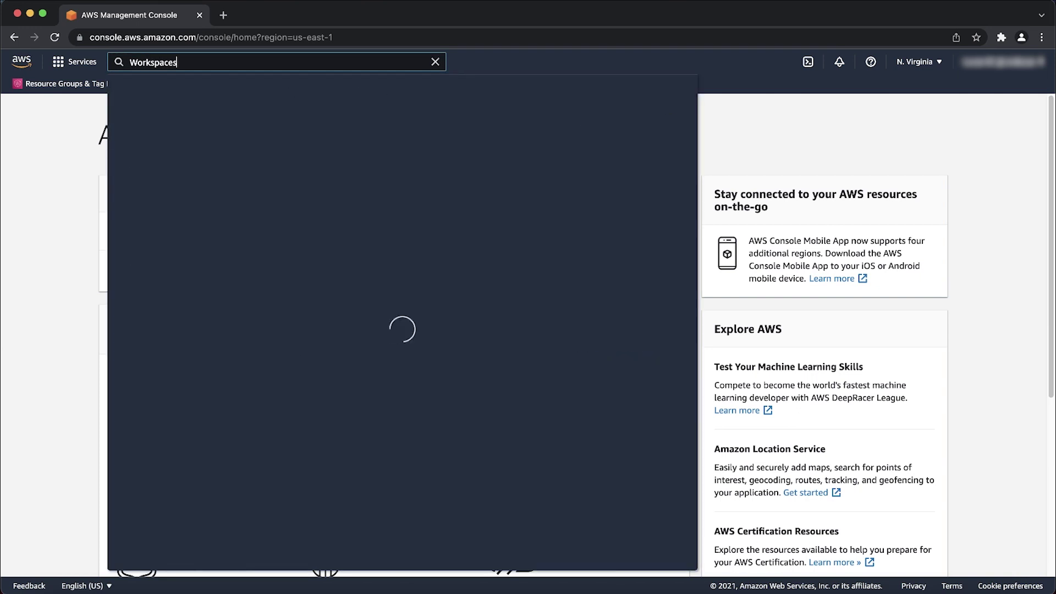
# Go to the Amazon WorkSpaces console from the Workspaces search result
pyautogui.click(345, 157)
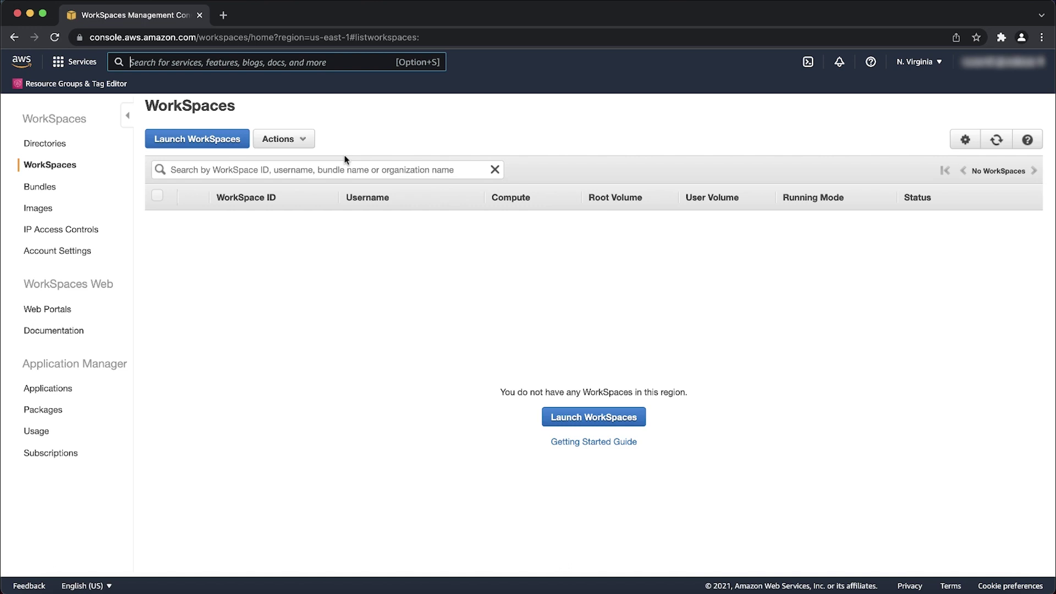
# Show the WorkSpaces Images list and open the ImageCopy-Source image
pyautogui.click(49, 216)
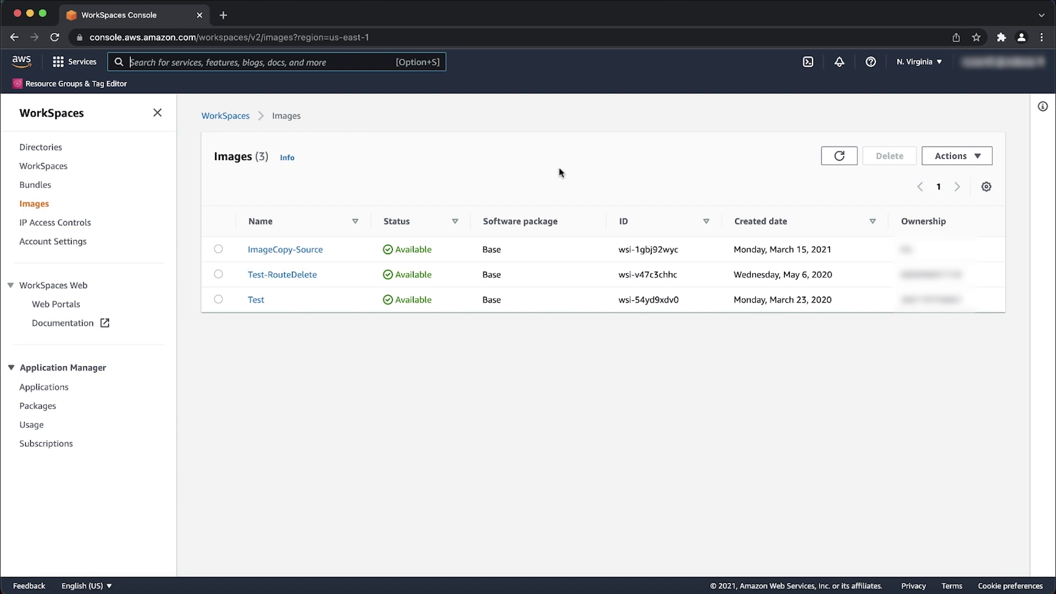
pyautogui.click(296, 249)
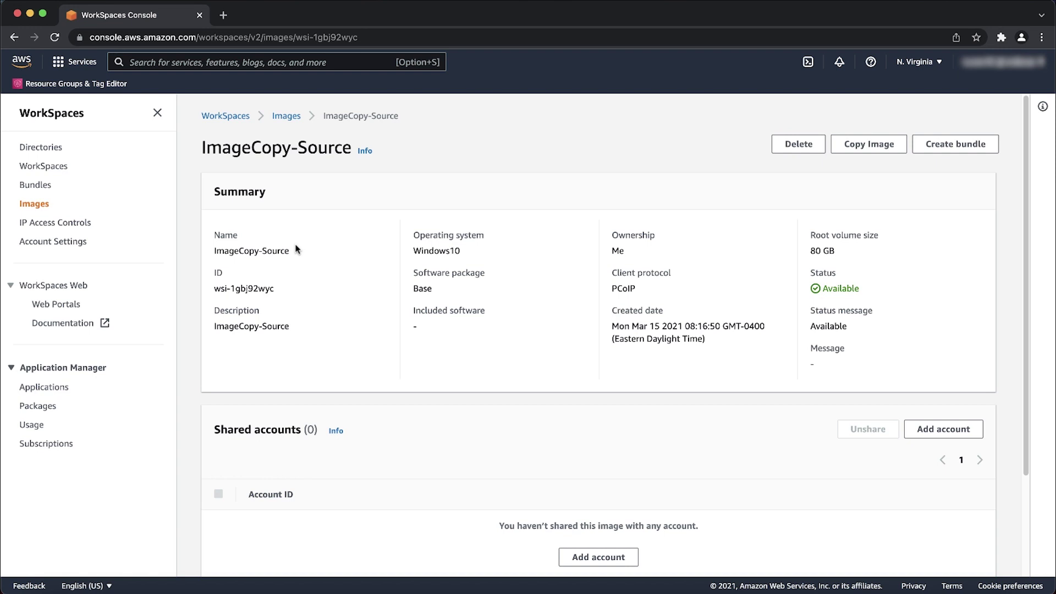
# Paste the other account's ID under Shared accounts and share ImageCopy-Source with it
pyautogui.click(961, 429)
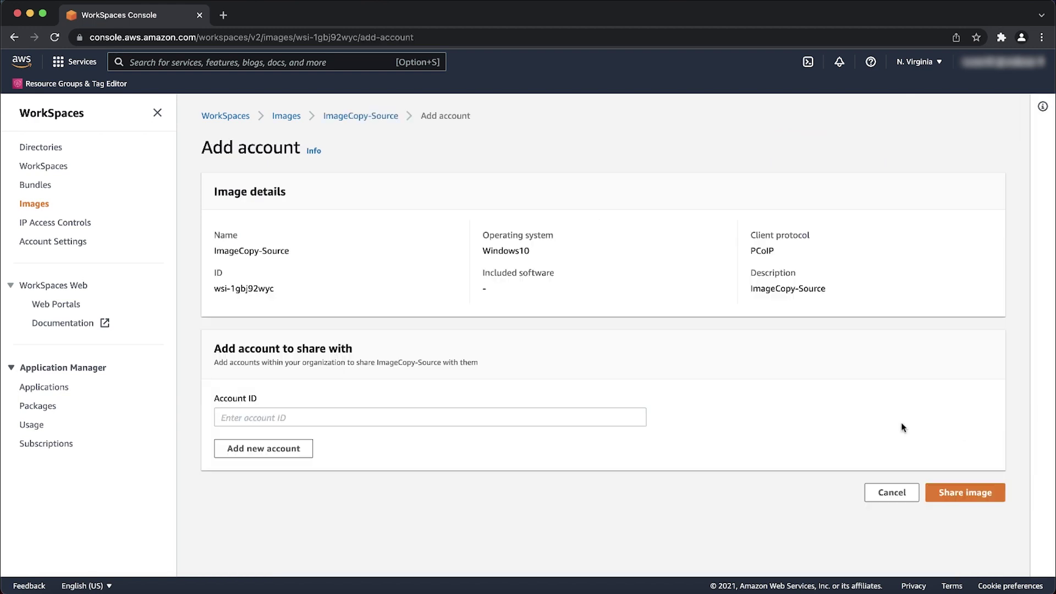
pyautogui.click(304, 418)
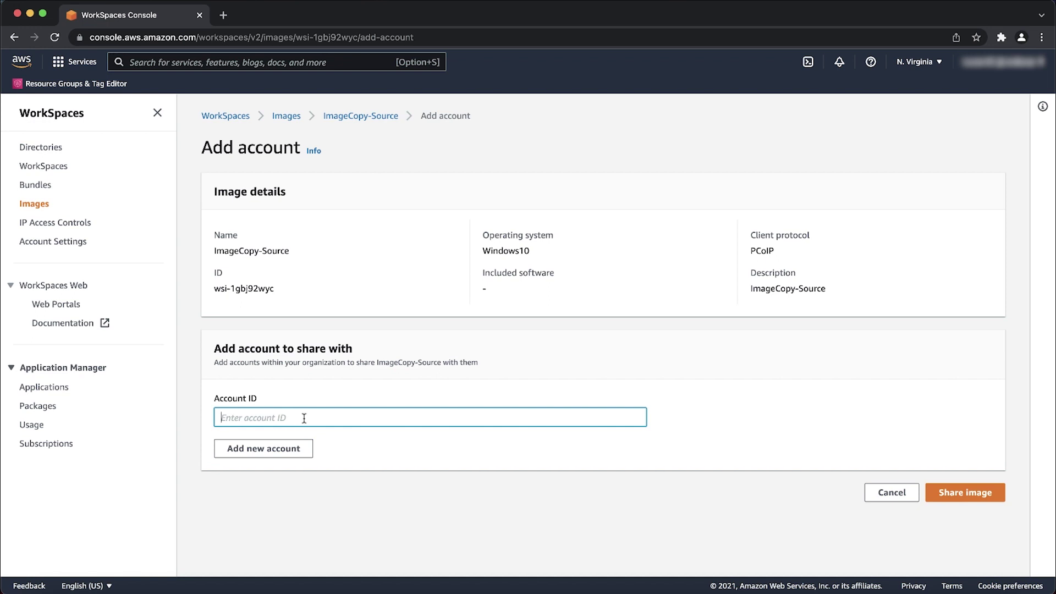
pyautogui.press('super+v')
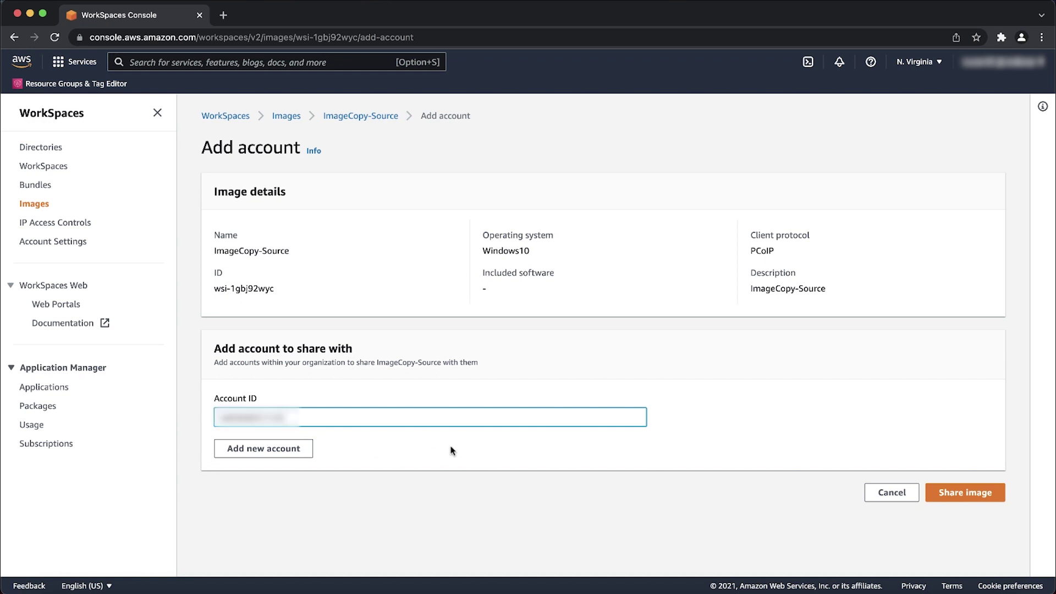
pyautogui.click(957, 495)
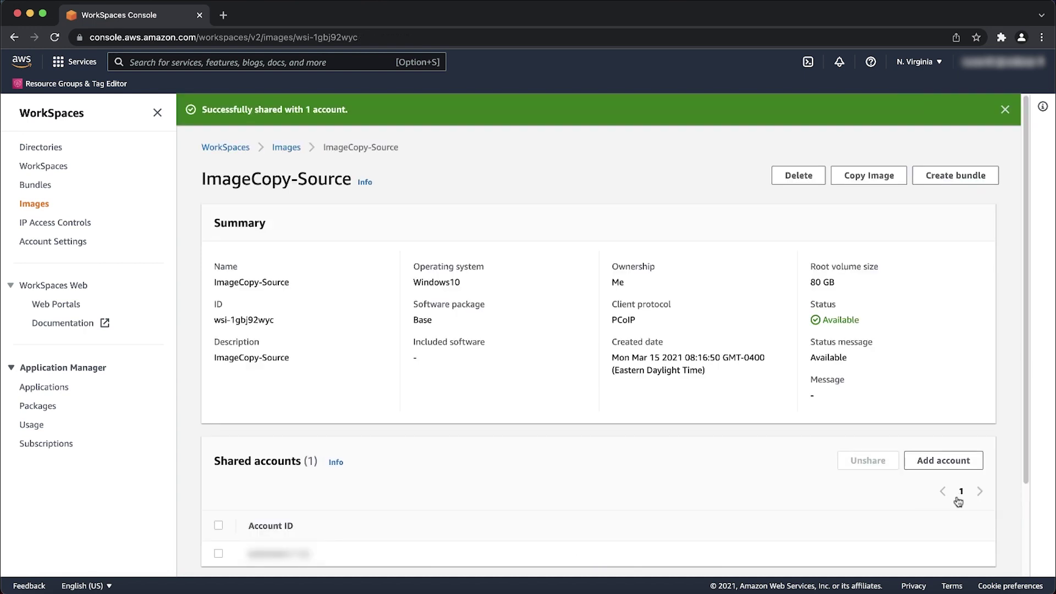